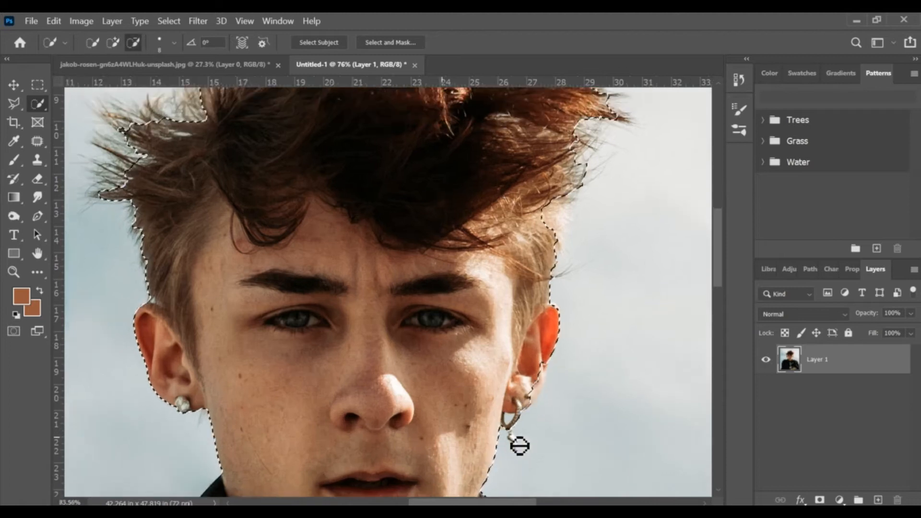
Extend the quick selection to the outer edge of the ear on the image's right side, including the lobe
scroll(513, 408, down, 6)
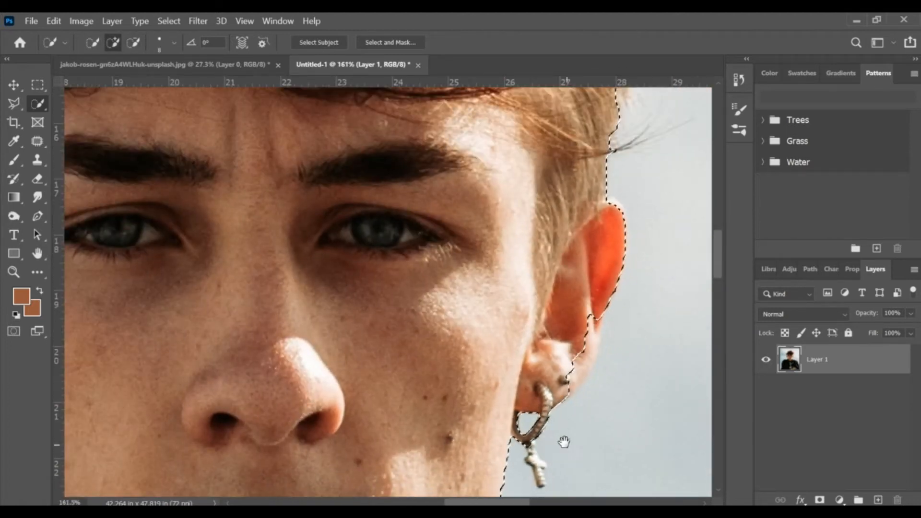
drag(563, 442, 551, 391)
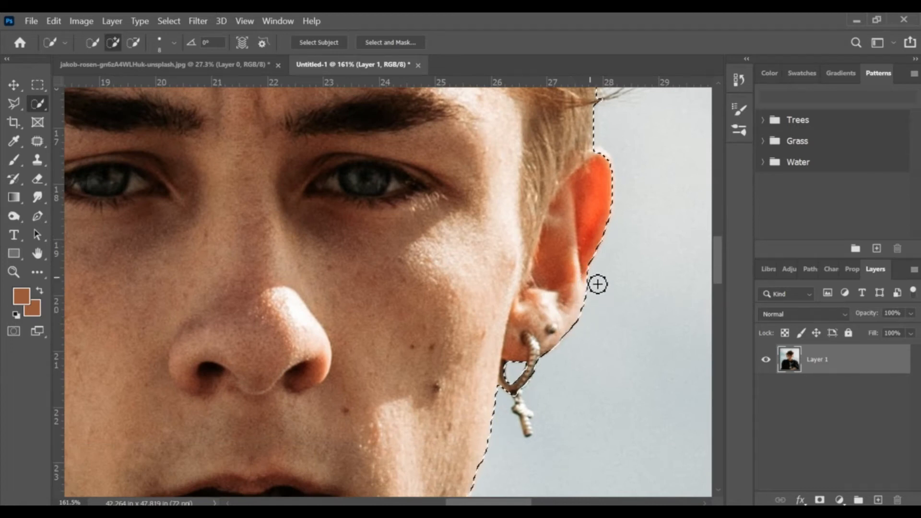
drag(605, 158, 603, 156)
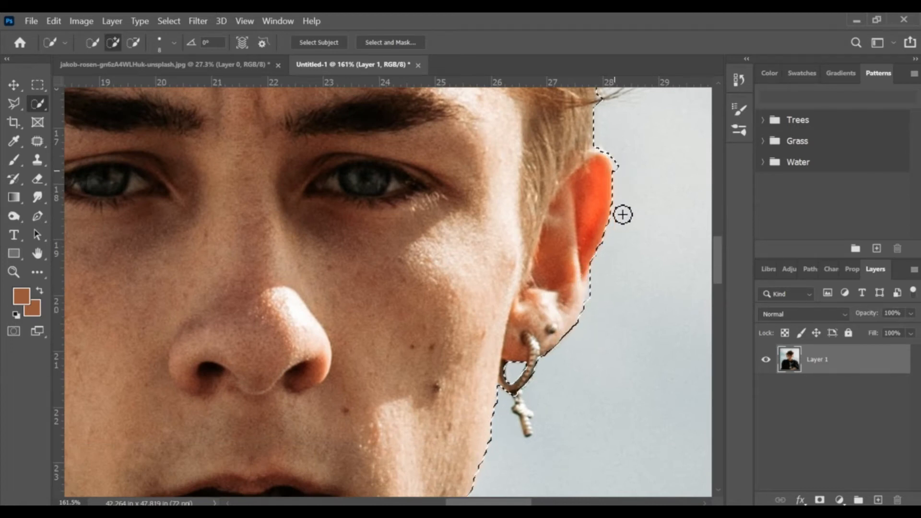
Add the dangling cross earring to the selection and subtract the sky picked up around it
scroll(633, 173, down, 5)
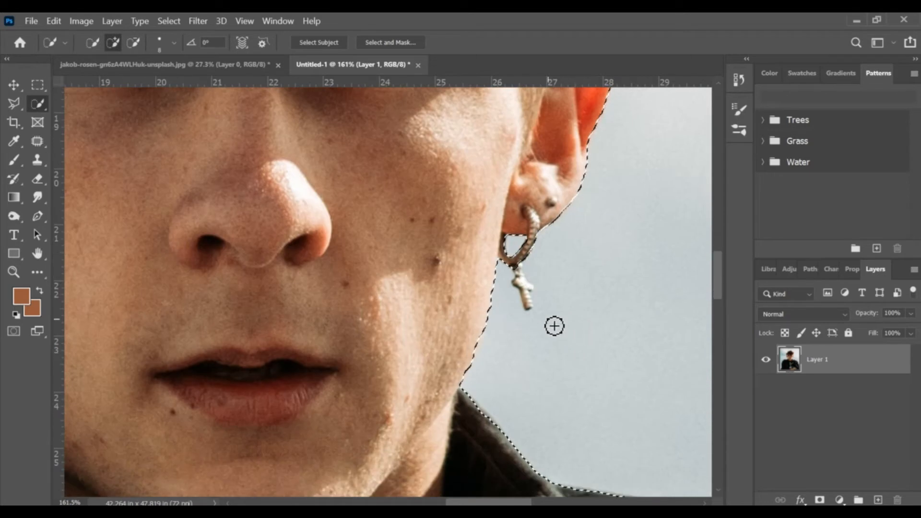
mouse_move(543, 298)
mouse_down()
mouse_move(533, 315)
mouse_move(504, 292)
mouse_move(514, 315)
mouse_move(539, 312)
mouse_move(540, 301)
mouse_up()
key(alt)
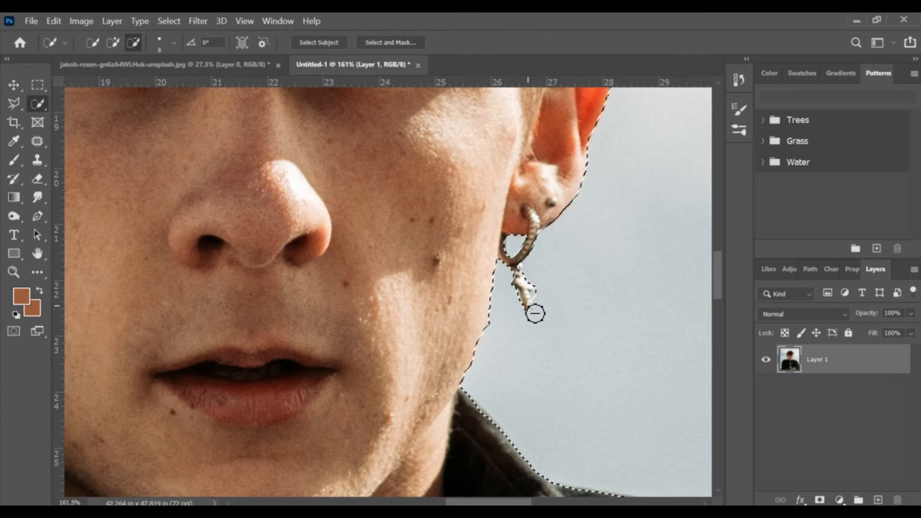
scroll(534, 312, up, 5)
click(553, 242)
key(ctrl+z)
mouse_move(513, 245)
mouse_down()
mouse_move(518, 278)
mouse_move(513, 252)
mouse_move(461, 266)
mouse_move(461, 246)
mouse_move(477, 313)
mouse_up()
key(alt)
mouse_move(520, 275)
mouse_down()
mouse_move(523, 299)
mouse_move(555, 244)
mouse_up()
key(alt)
scroll(589, 270, down, 15)
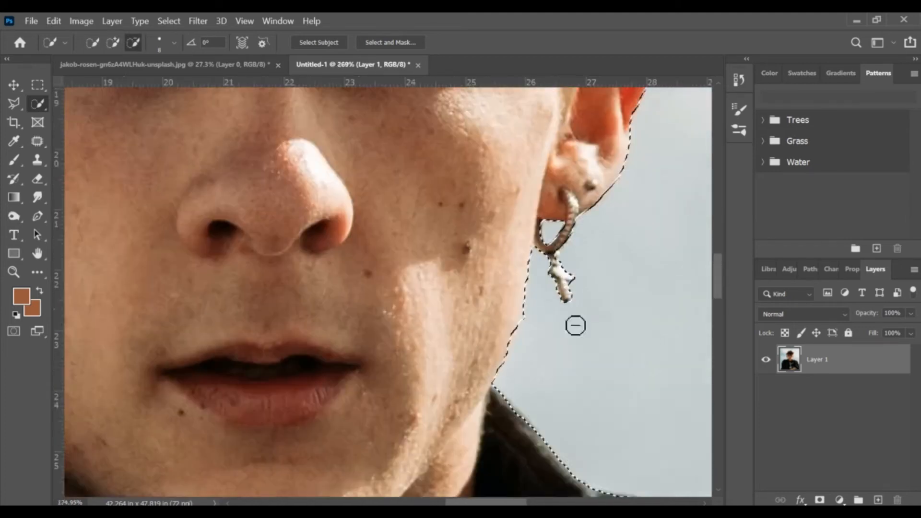
Refine the selection's hair edges with Select and Mask and copy the selected man to a new layer
scroll(432, 287, down, 2)
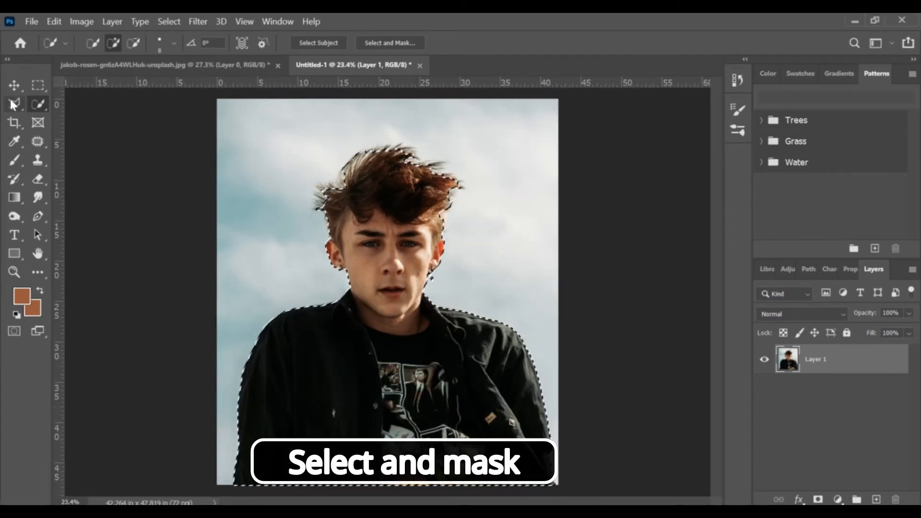
click(416, 42)
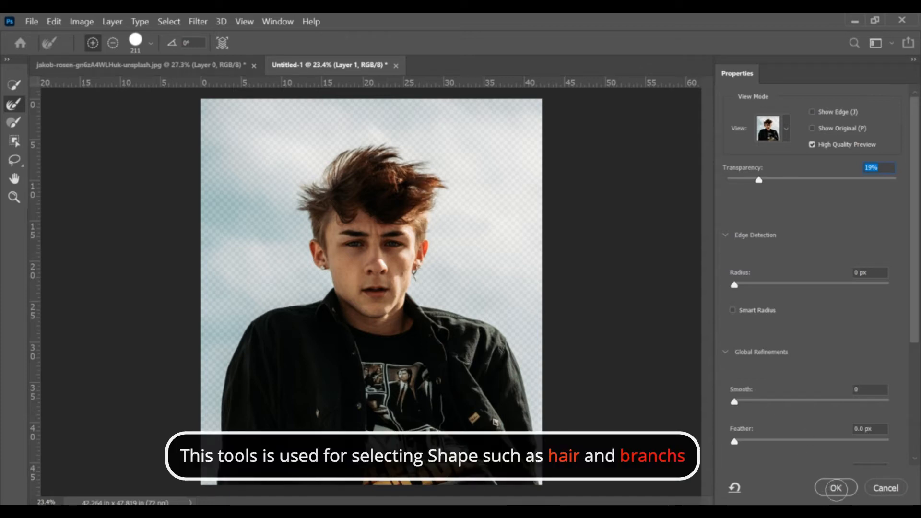
click(839, 487)
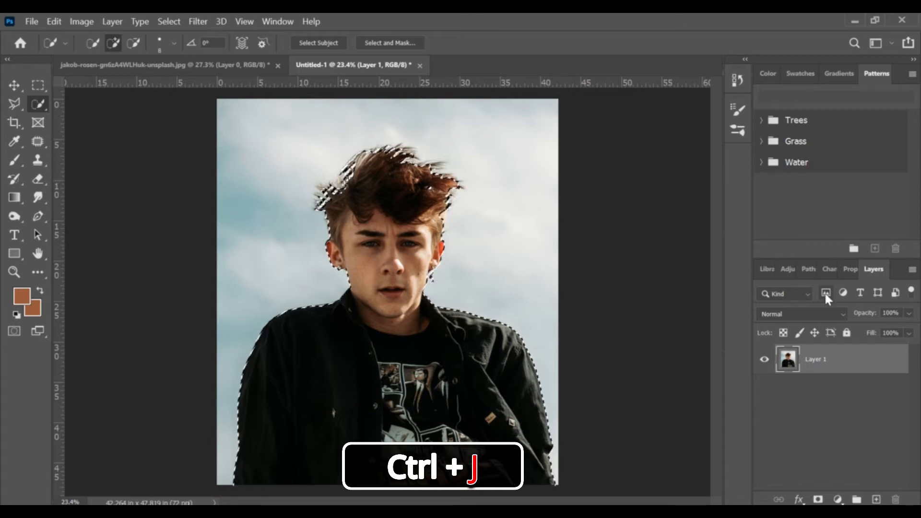
key(ctrl+j)
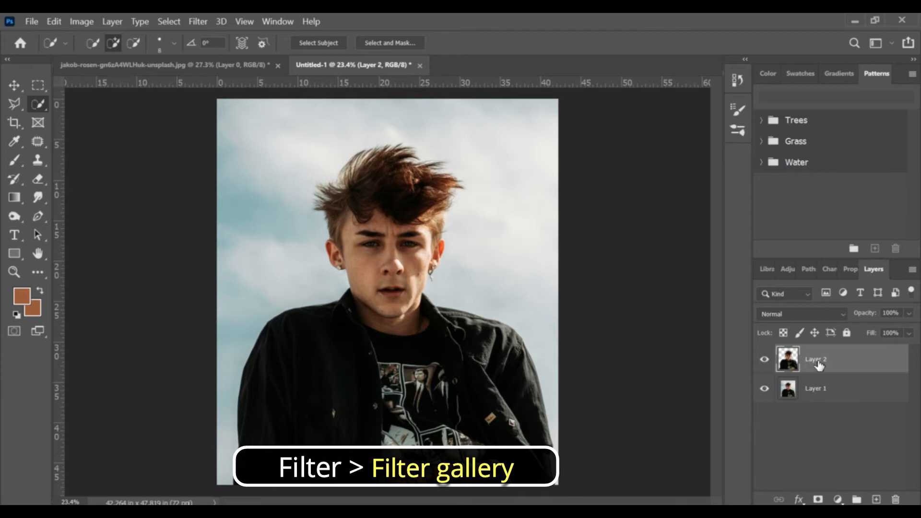
Open the Filter Gallery for the cut-out layer, fit the preview in view and choose Poster Edges
click(198, 21)
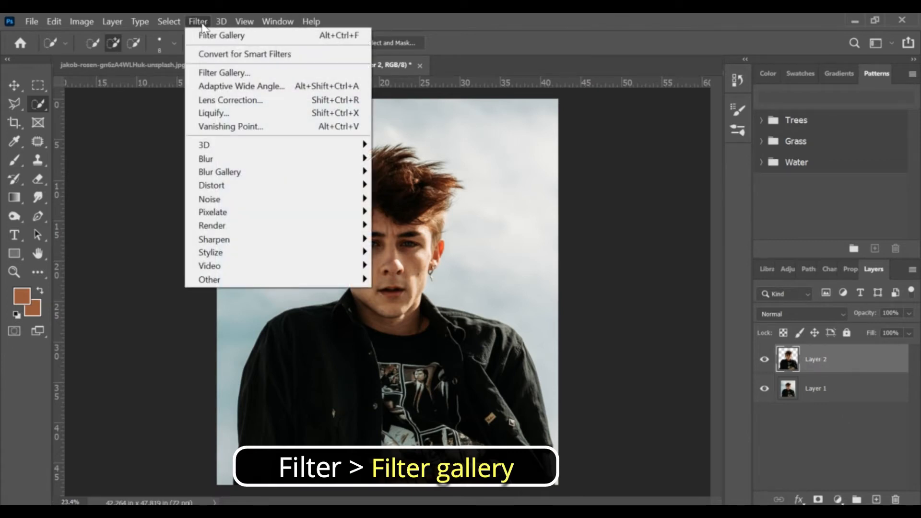
click(206, 75)
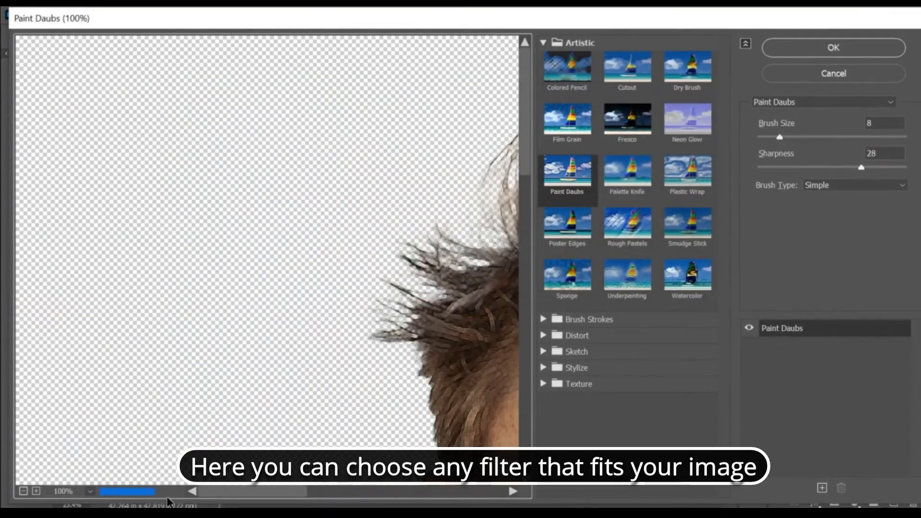
click(89, 491)
click(103, 462)
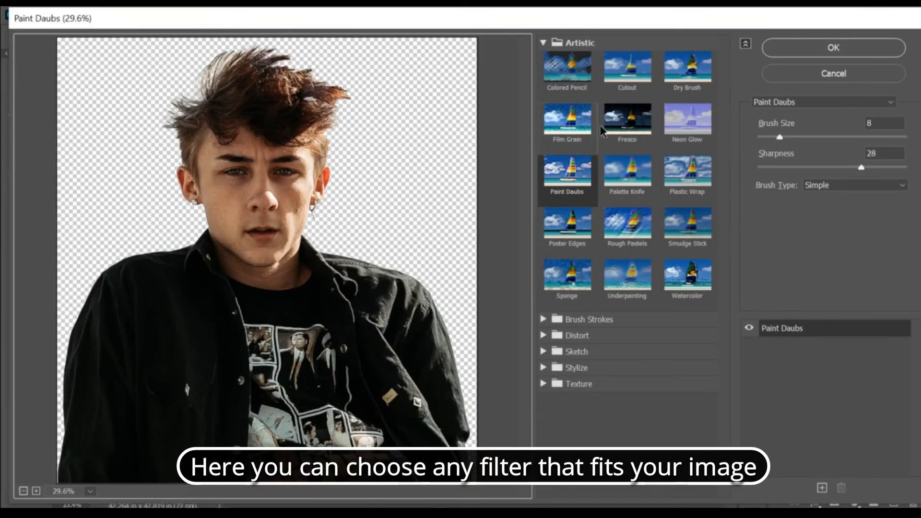
click(569, 221)
Apply Poster Edges to the cut-out with edge thickness 9, edge intensity 0 and posterization 2
drag(854, 139, 908, 144)
drag(765, 167, 738, 207)
drag(817, 169, 827, 169)
drag(759, 198, 826, 196)
drag(845, 137, 888, 140)
drag(833, 168, 759, 169)
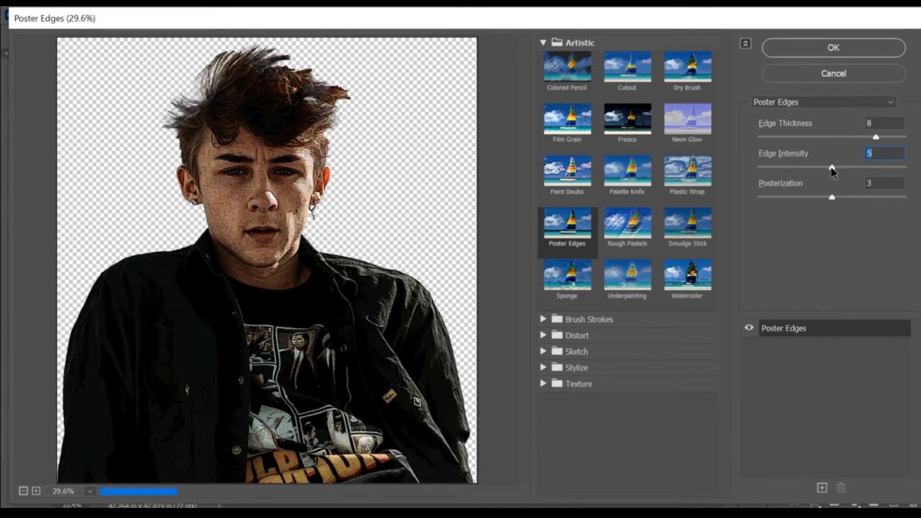
drag(874, 140, 894, 140)
drag(831, 197, 799, 204)
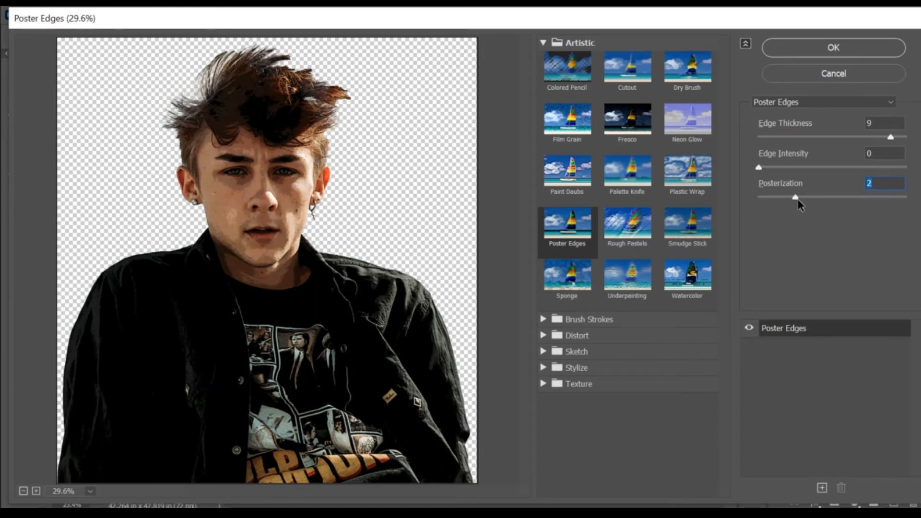
click(805, 198)
click(859, 53)
Hide Layer 1 and apply Oil Paint to Layer 2 with stylization 10.0, cleanliness 4.0, scale 0.1 and bristle detail 0.0
click(780, 389)
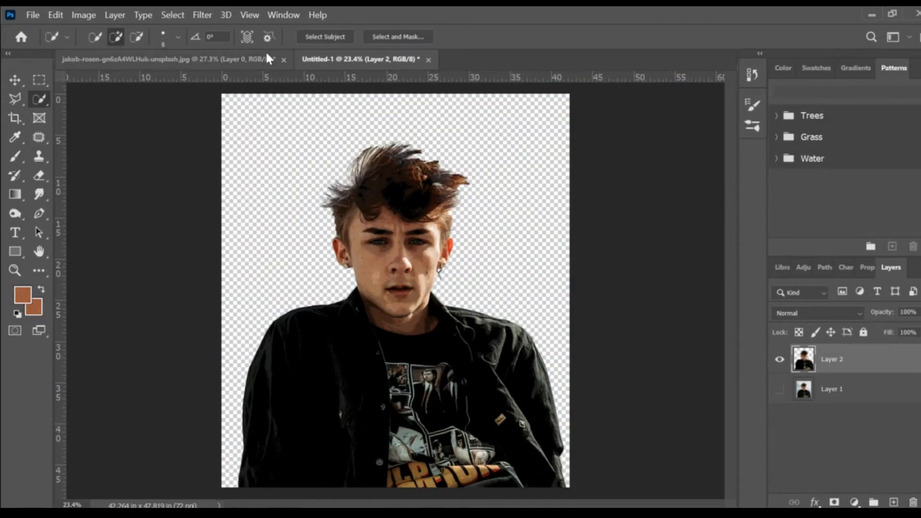
click(205, 16)
mouse_move(253, 252)
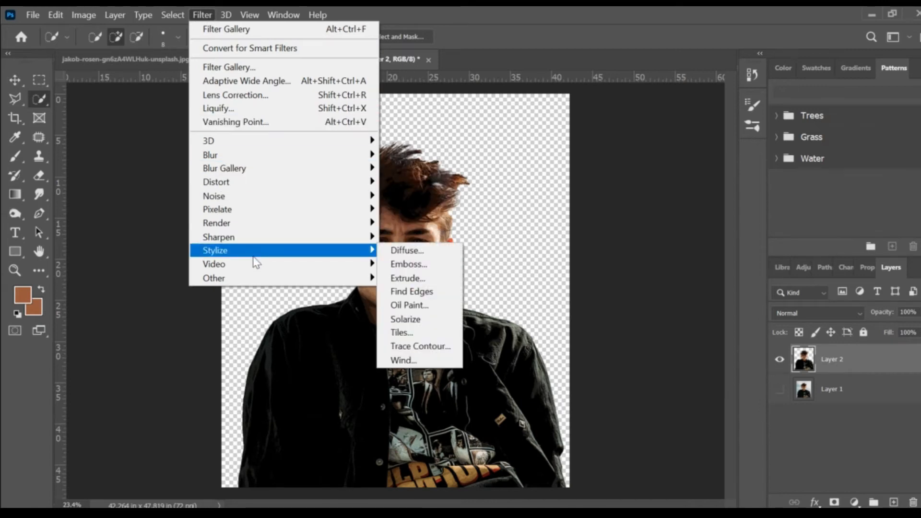
click(408, 306)
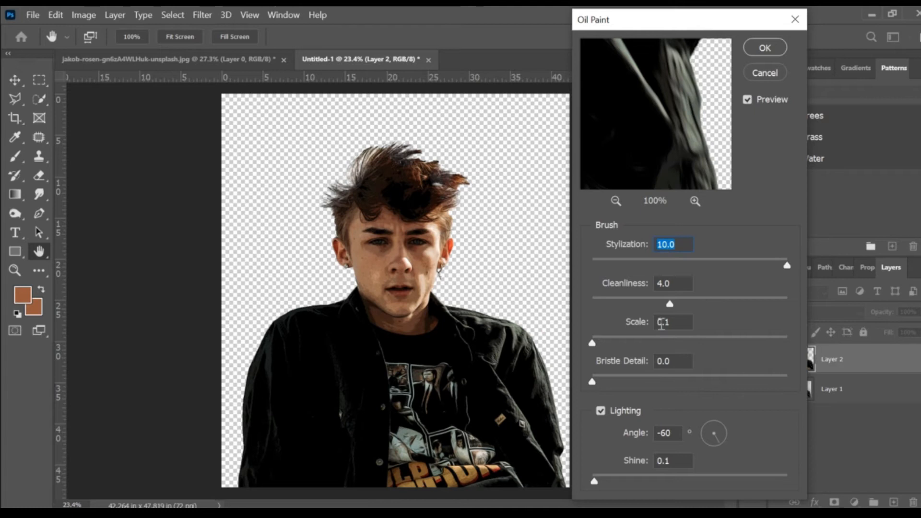
click(774, 72)
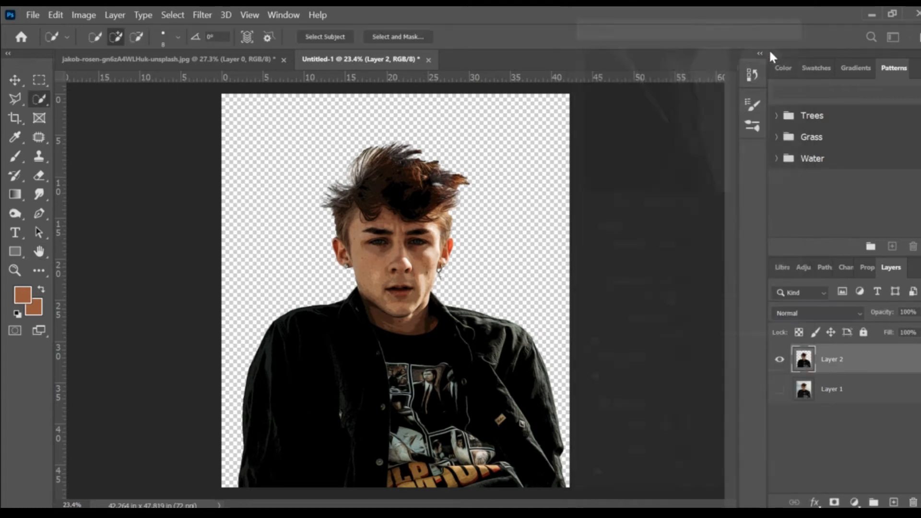
Open the Filter Gallery again for the oil-painted cut-out on Layer 2
scroll(409, 296, up, 2)
scroll(422, 257, down, 4)
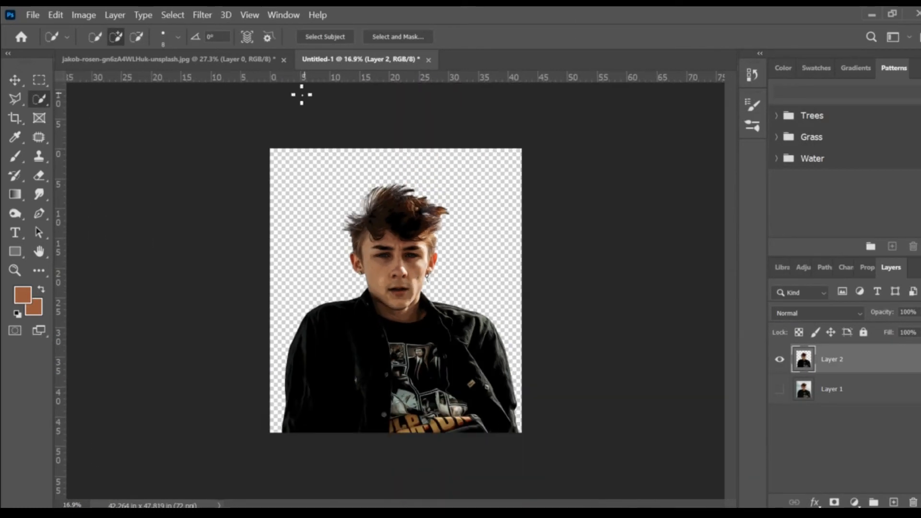
click(210, 20)
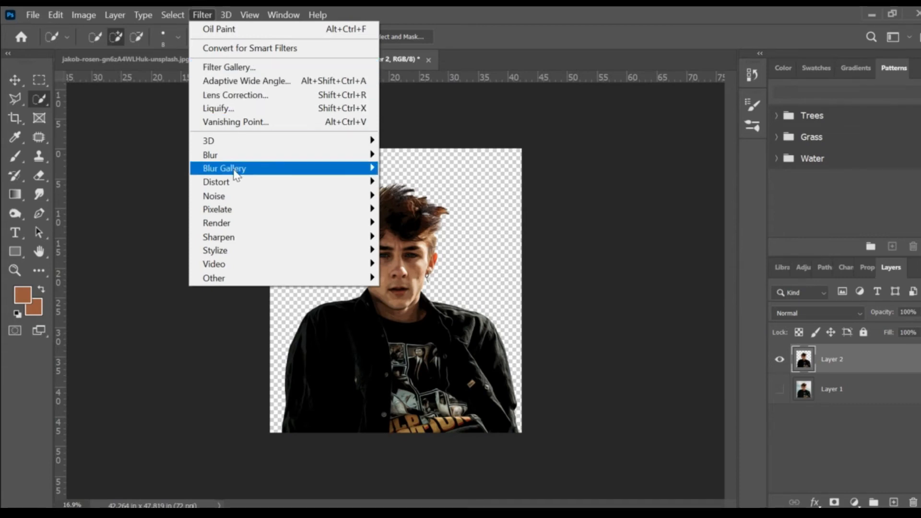
click(230, 68)
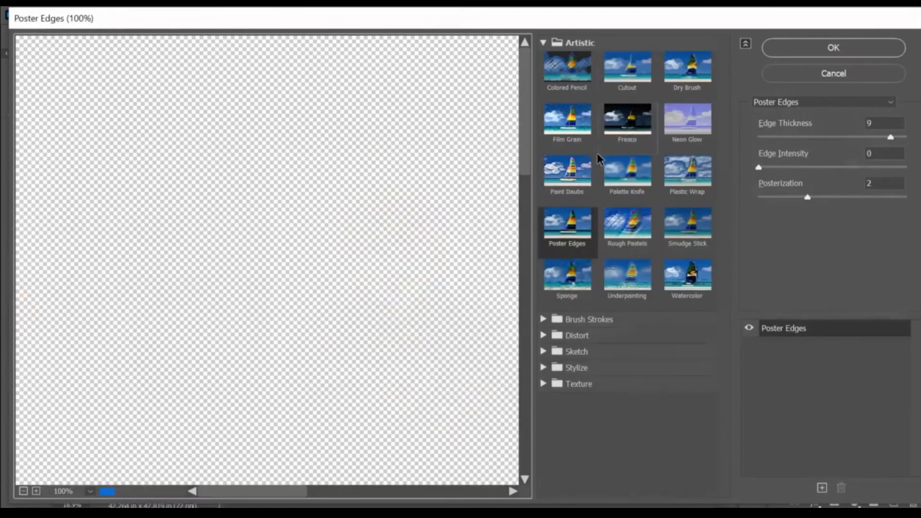
Try the Cutout filter on the portrait with 8 levels and a higher edge simplicity
click(624, 79)
drag(509, 384, 355, 386)
scroll(377, 408, down, 9)
scroll(434, 239, down, 1)
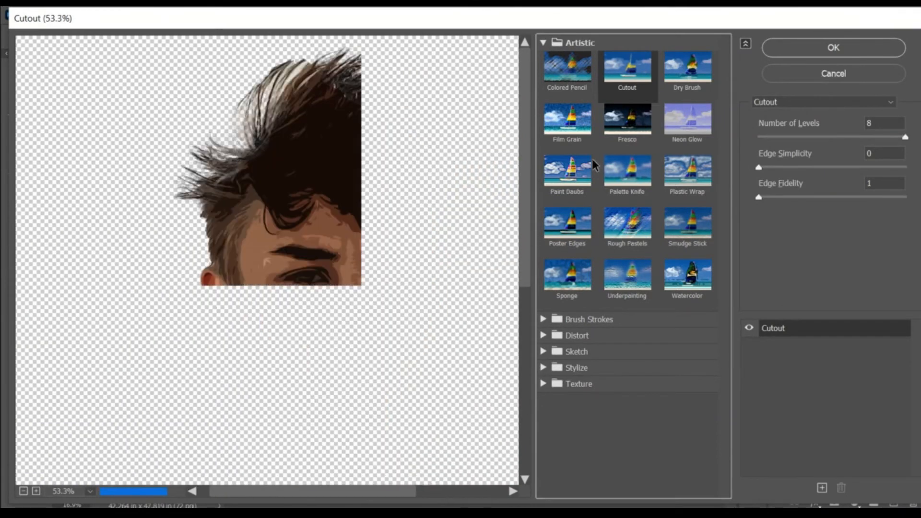
drag(758, 166, 793, 170)
Apply Paint Daubs to the portrait with brush size 3, sharpness 6 and the Simple brush type
click(569, 178)
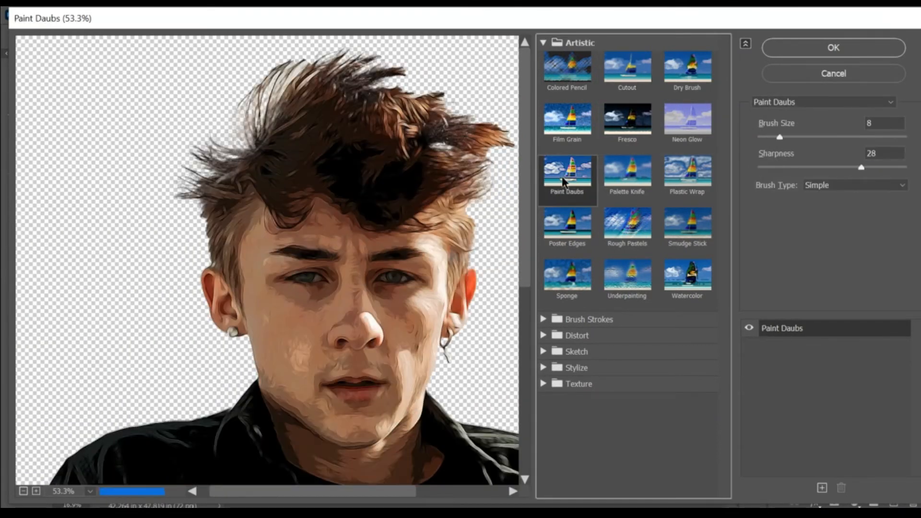
drag(780, 137, 762, 138)
mouse_move(861, 167)
mouse_down()
mouse_move(778, 172)
mouse_move(802, 169)
mouse_up()
mouse_move(801, 137)
mouse_down()
mouse_move(837, 140)
mouse_move(763, 138)
mouse_up()
mouse_move(802, 167)
mouse_down()
mouse_move(845, 166)
mouse_move(800, 169)
mouse_up()
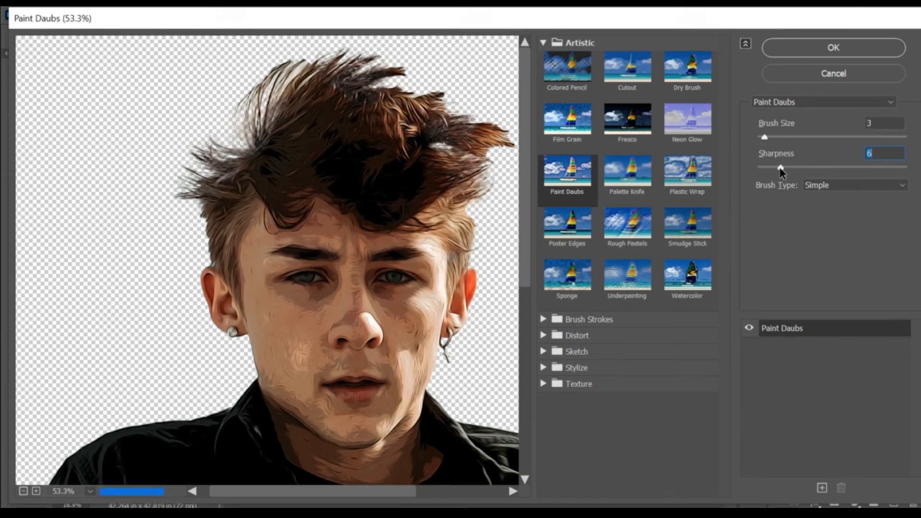
click(808, 51)
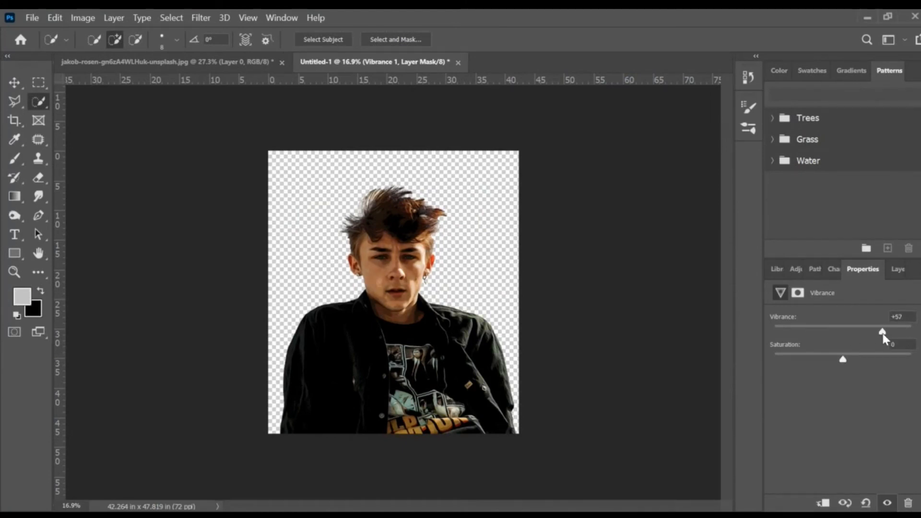
Dock the Adjustments panel beside Patterns and clip the Vibrance 1 adjustment to Layer 2
click(895, 270)
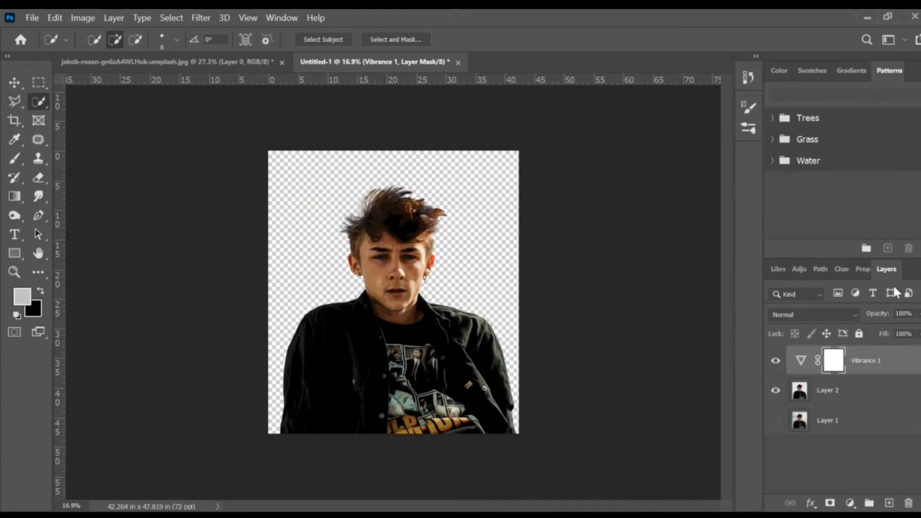
drag(786, 264, 899, 67)
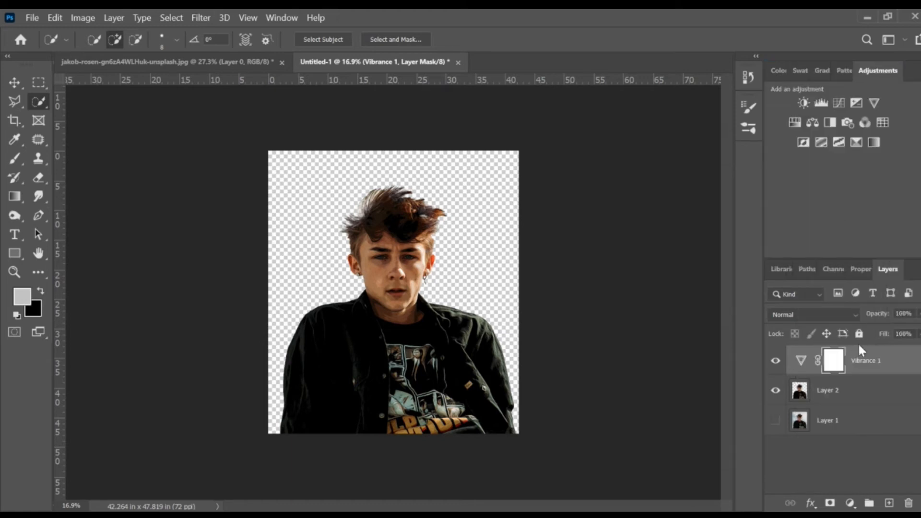
right_click(830, 368)
click(748, 292)
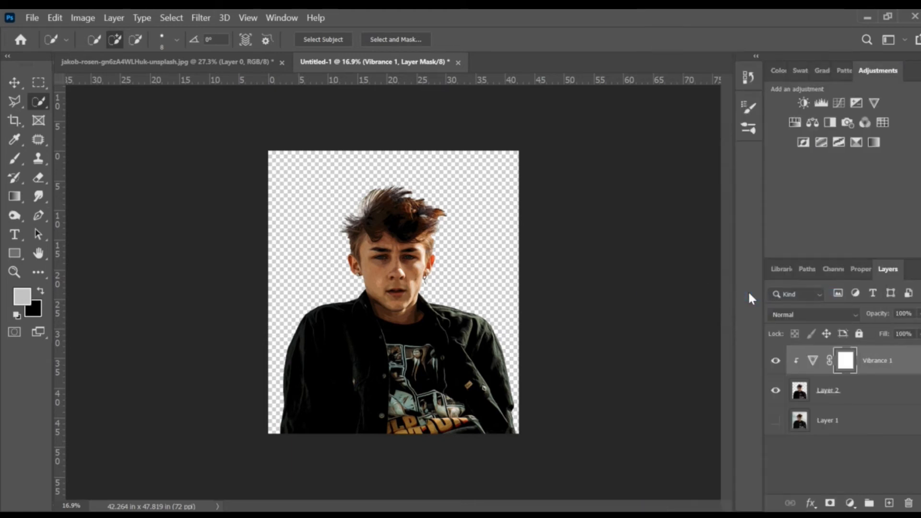
Compare the original photo with the filtered cut-out by toggling Layer 1 and Layer 2, leaving both shown
click(772, 421)
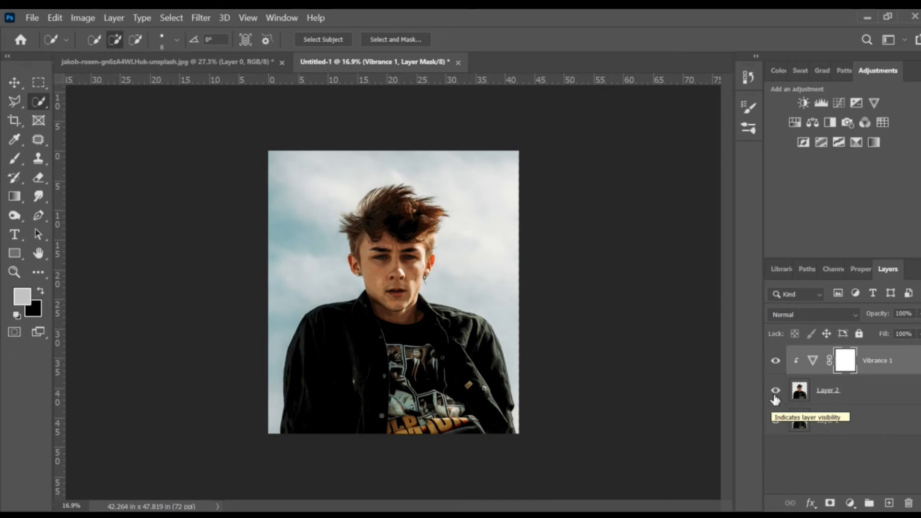
click(776, 421)
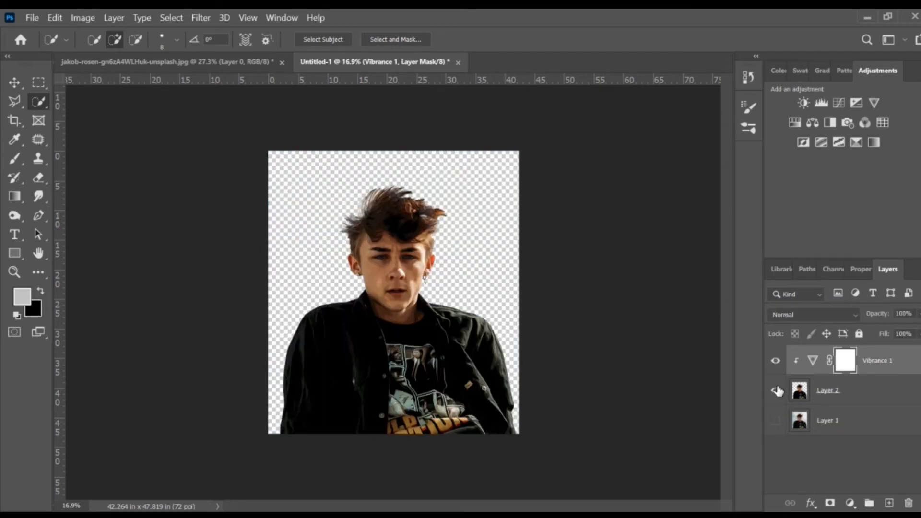
click(775, 421)
click(774, 390)
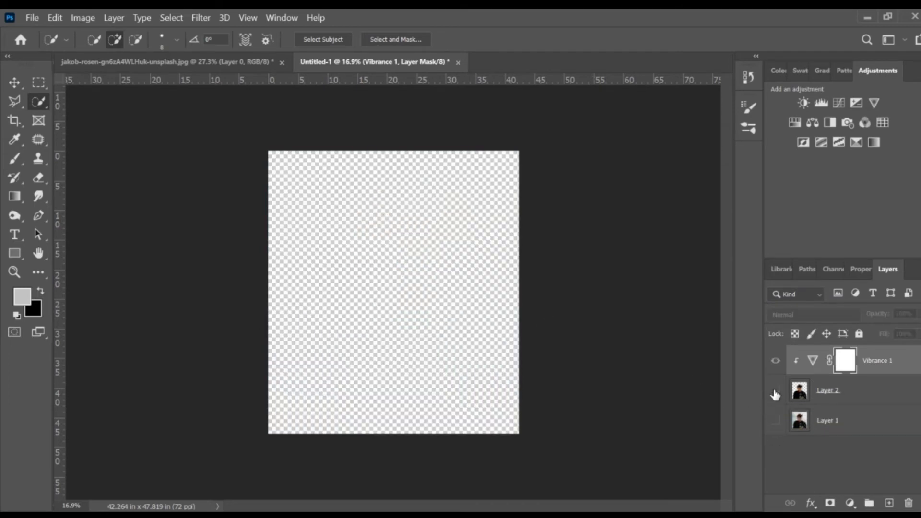
click(776, 421)
click(775, 391)
click(776, 421)
click(776, 420)
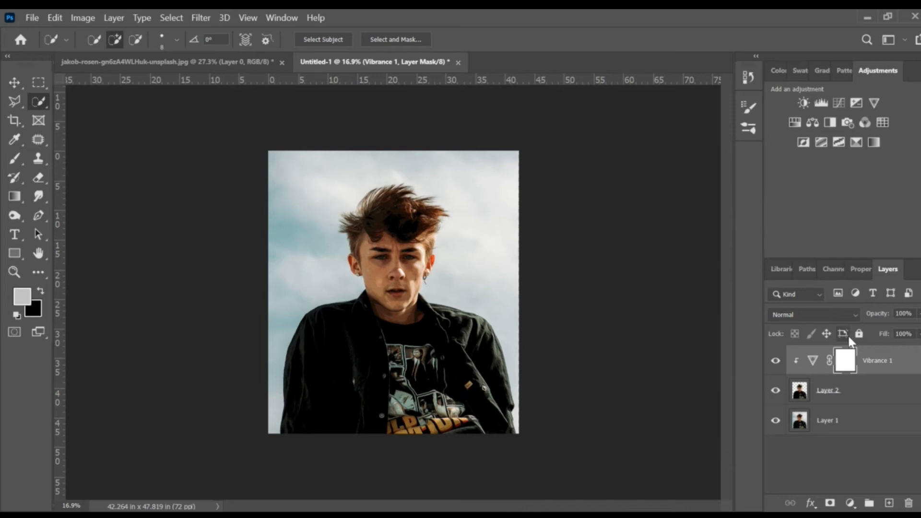
Try a Hue/Saturation adjustment with hue +9, undo the hue shift and clip the adjustment layer to Layer 2
click(794, 123)
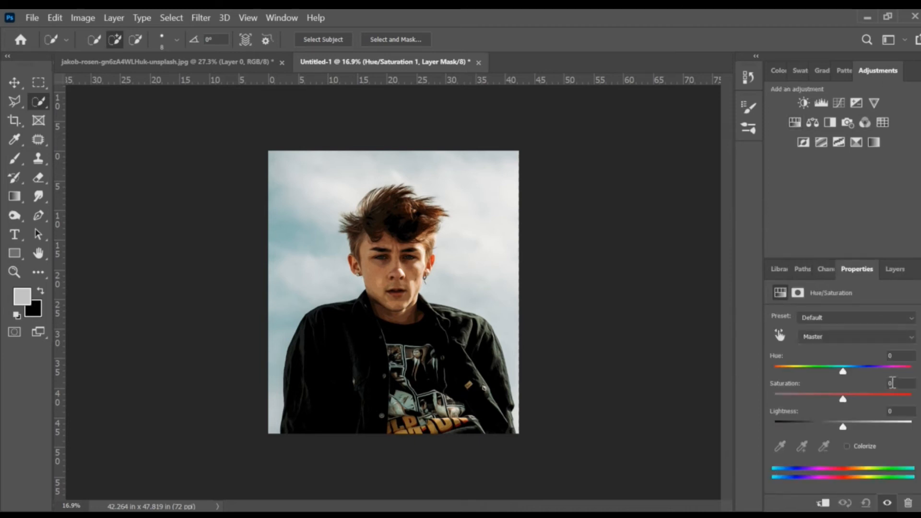
mouse_move(847, 371)
mouse_down()
mouse_move(859, 370)
mouse_move(850, 367)
mouse_up()
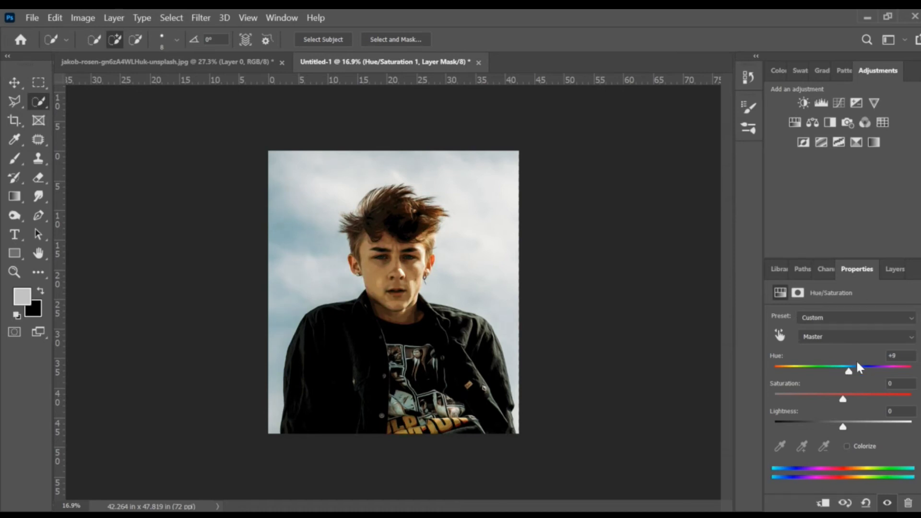
key(ctrl+z)
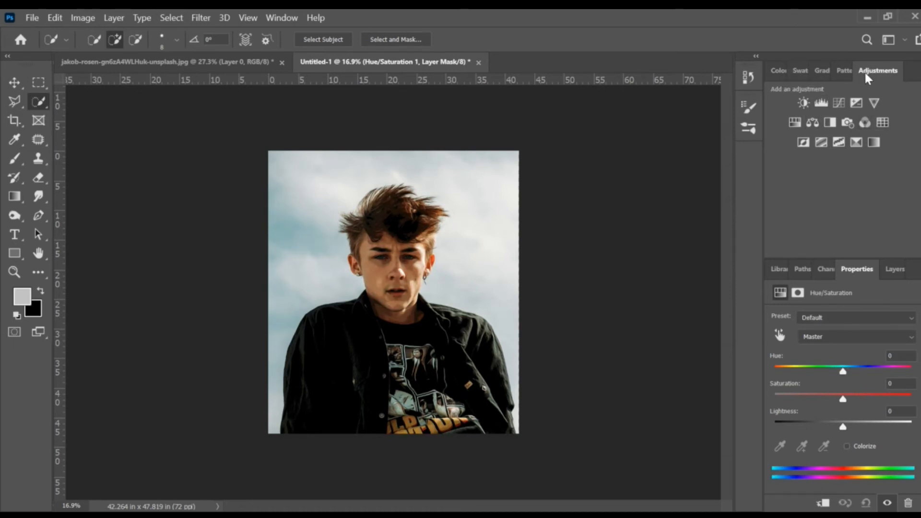
click(893, 270)
right_click(863, 363)
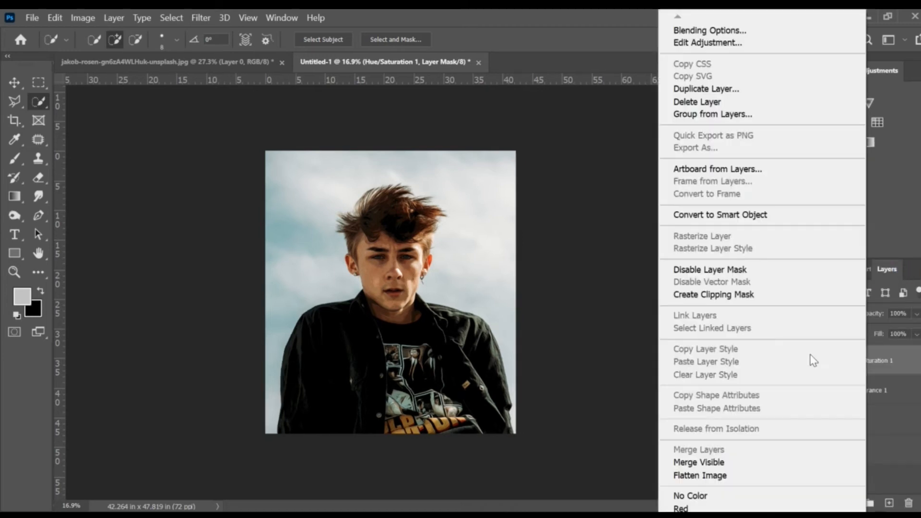
click(752, 294)
Delete the Hue/Saturation 1 adjustment layer and leave no layer selected
right_click(863, 357)
click(703, 98)
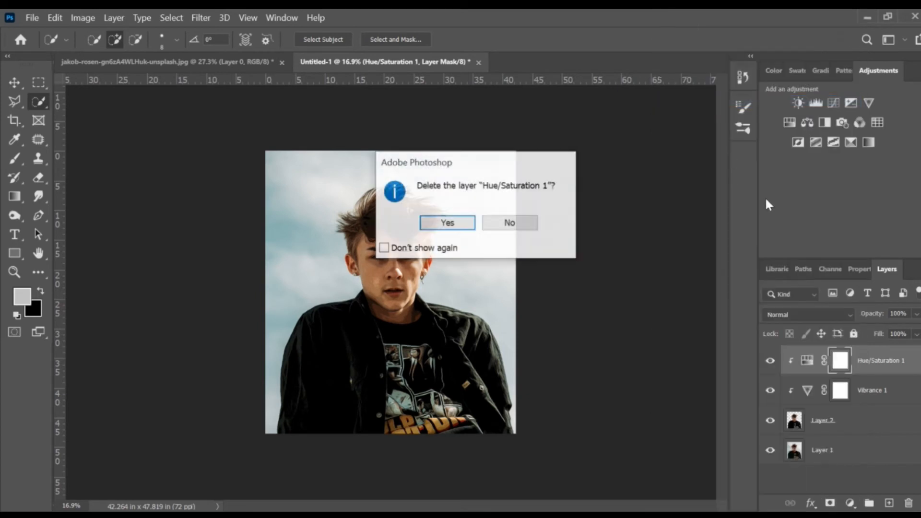
click(440, 220)
click(836, 435)
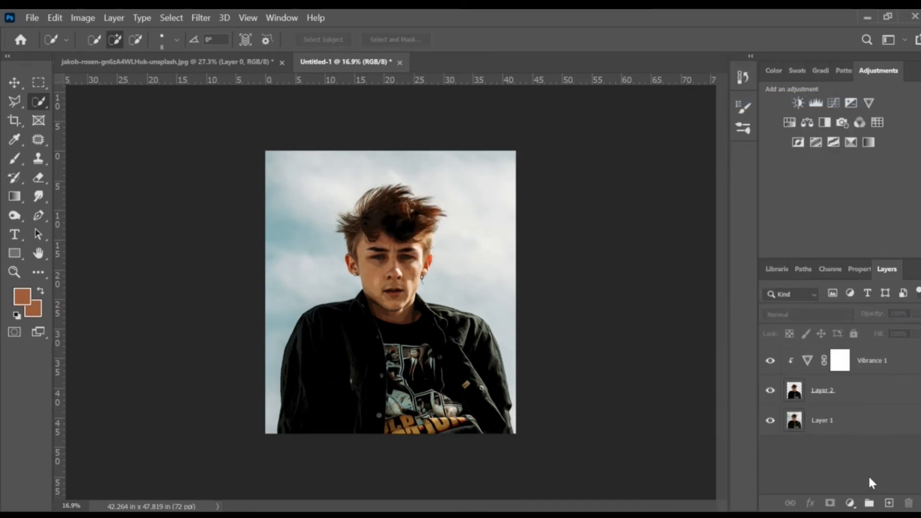
Delete Layer 1, the original photo beneath the cut-out
right_click(826, 418)
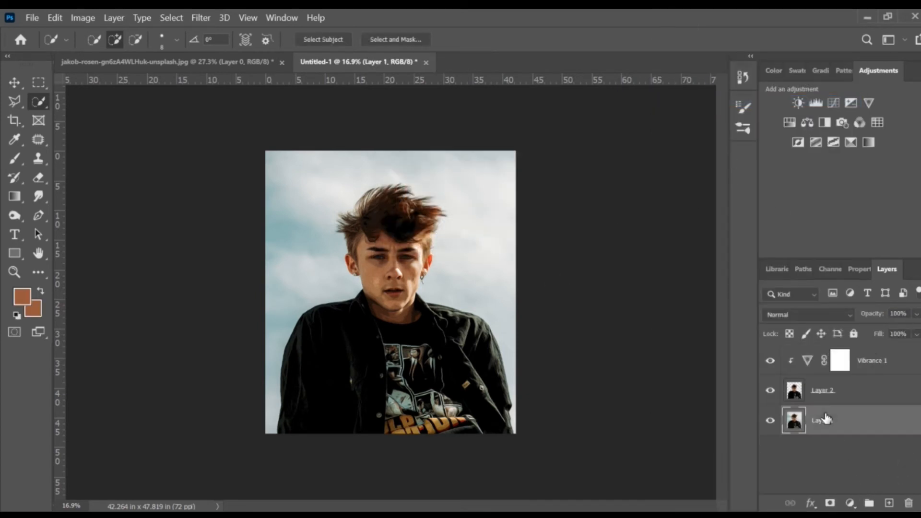
click(657, 102)
click(435, 220)
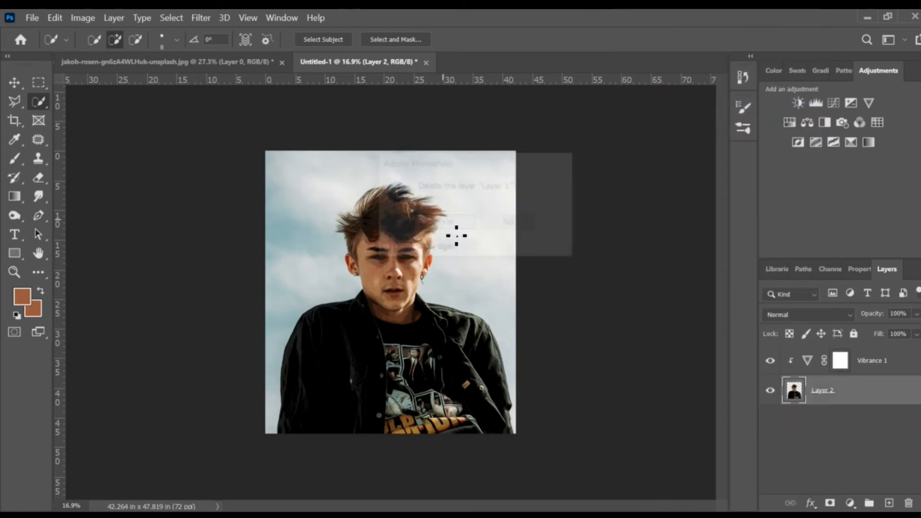
Add a new layer beneath Layer 2 and fill it with a linear gradient from yellow at the base to brown above
click(15, 196)
click(888, 492)
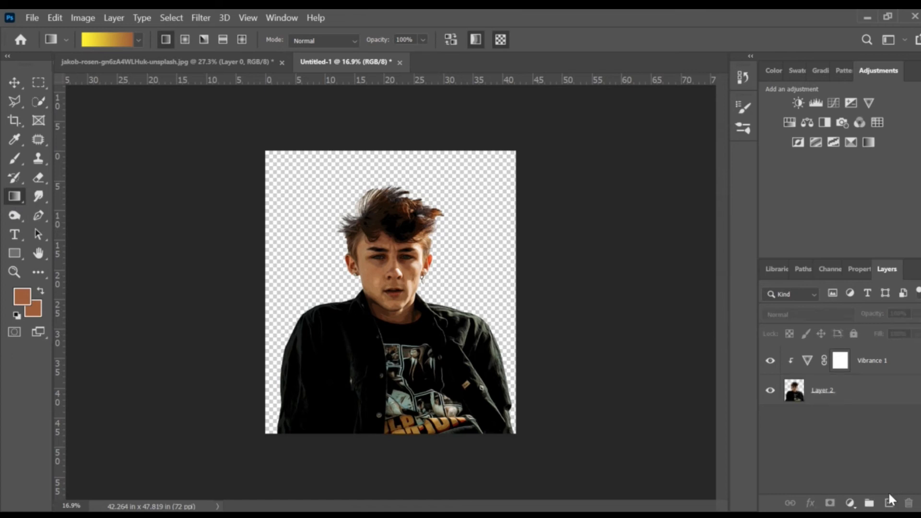
click(890, 502)
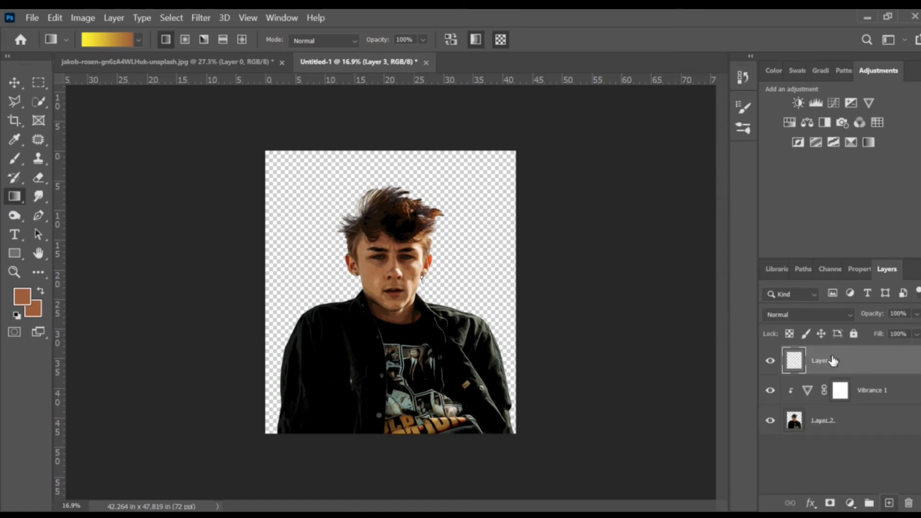
drag(834, 361, 789, 451)
drag(373, 380, 393, 171)
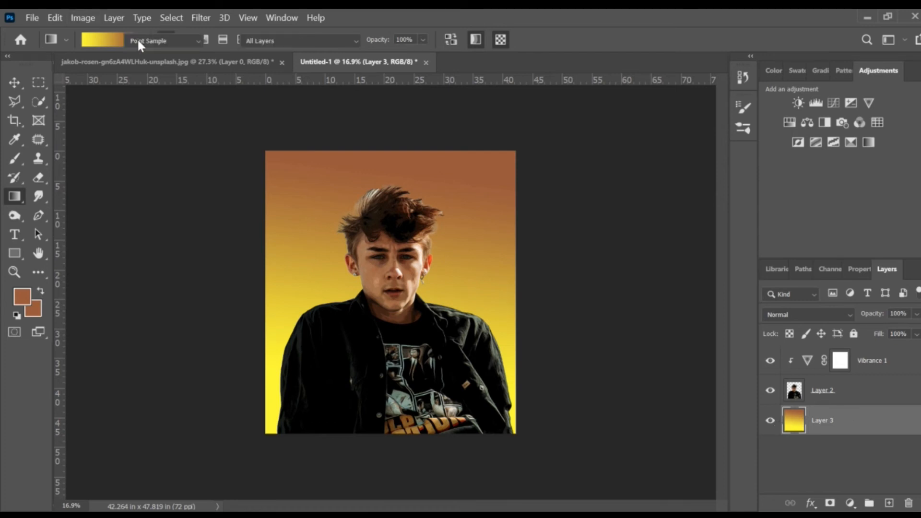
Change the gradient's brown end stop to white and redraw the yellow-to-white gradient diagonally across Layer 3
click(129, 39)
double_click(612, 305)
drag(694, 152, 545, 63)
click(878, 62)
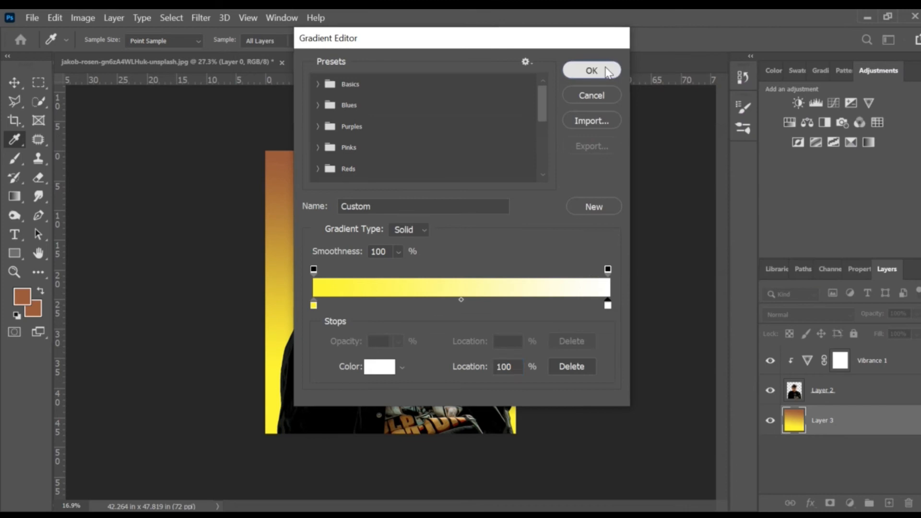
click(592, 70)
drag(442, 401, 353, 233)
drag(381, 346, 336, 214)
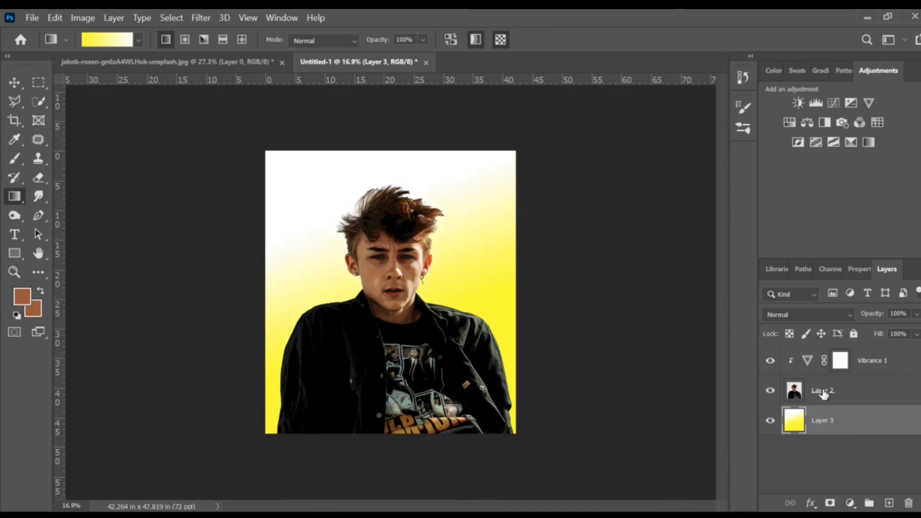
Try cropping the canvas sides closer to the man's shoulders, and undo the crops
click(20, 121)
click(331, 171)
drag(264, 280, 270, 282)
drag(507, 292, 502, 288)
click(625, 40)
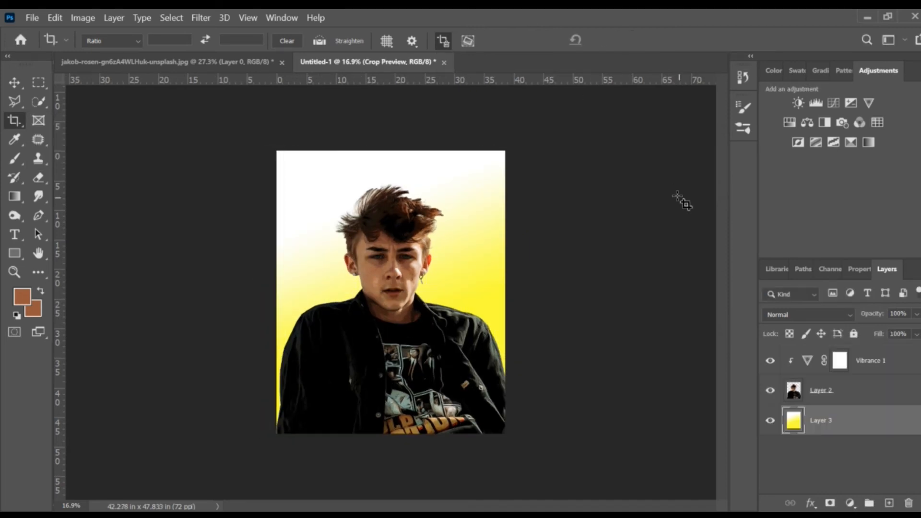
drag(275, 281, 277, 280)
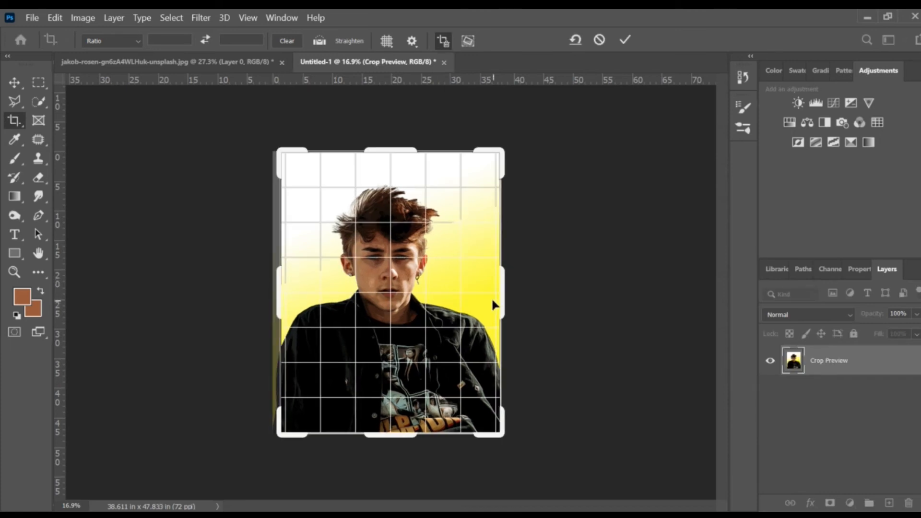
click(625, 40)
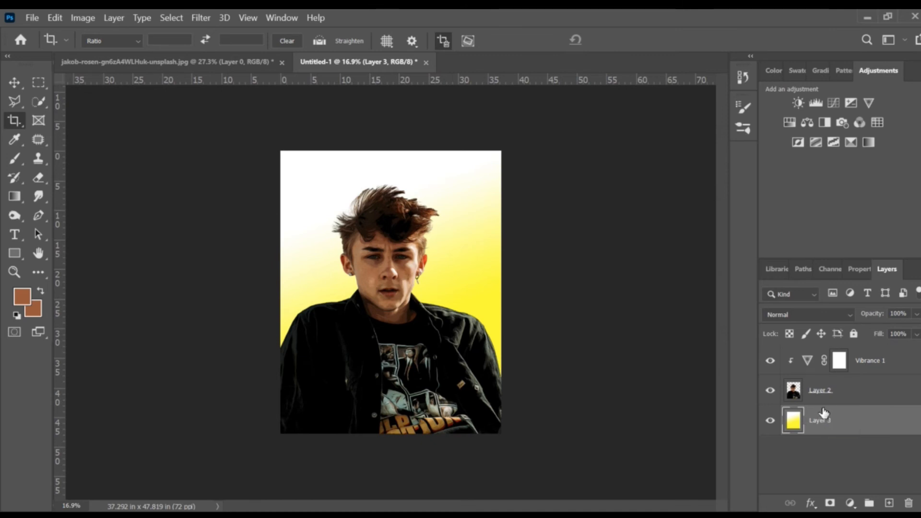
key(ctrl+z)
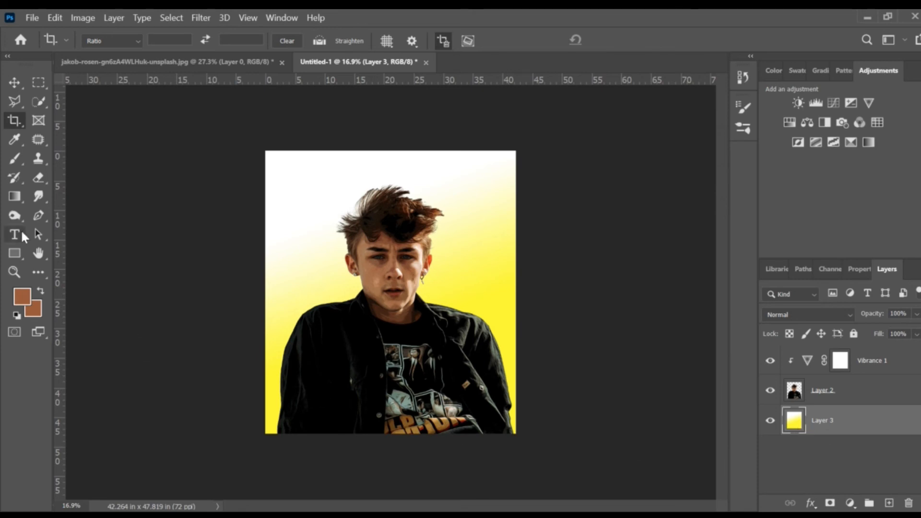
On a new layer above Layer 3, draw a rectangle about 4066 by 2006 px across the canvas and fill it yellow
click(889, 503)
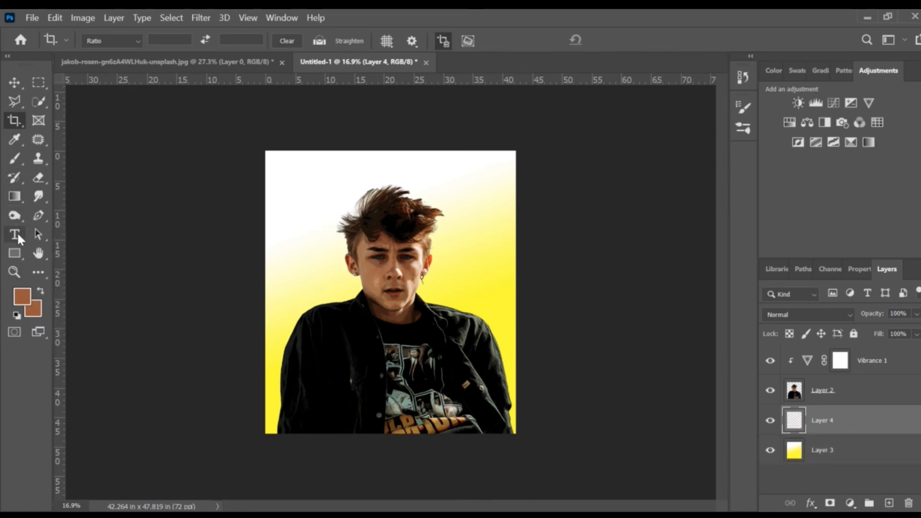
click(14, 253)
drag(223, 195, 558, 359)
click(163, 39)
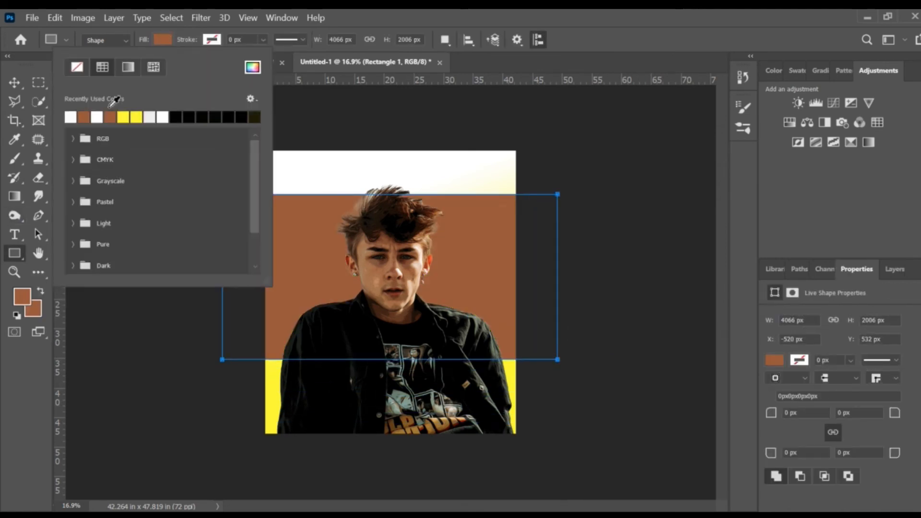
click(135, 111)
Rotate the yellow rectangle to -16.46° and move it down behind the man, accepting conversion to a regular path
drag(586, 360, 609, 291)
key(ctrl+z)
key(ctrl+t)
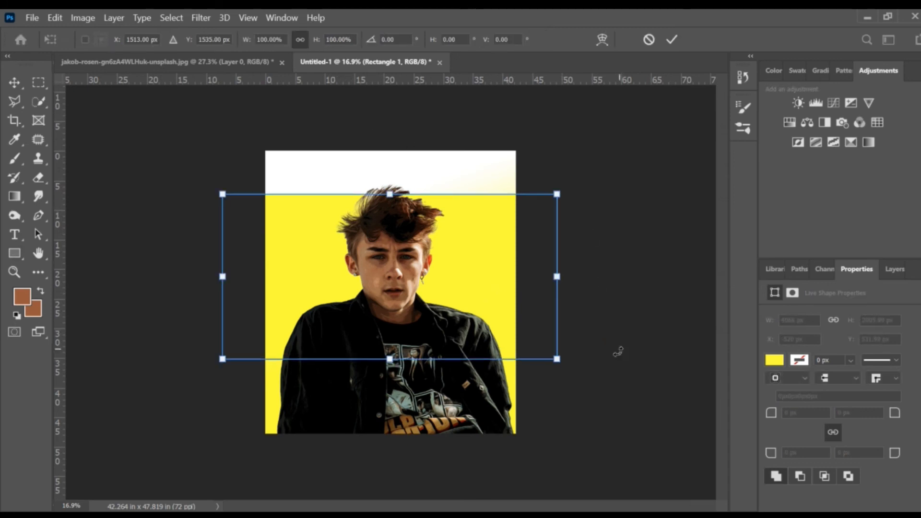
drag(615, 350, 624, 284)
drag(490, 284, 519, 364)
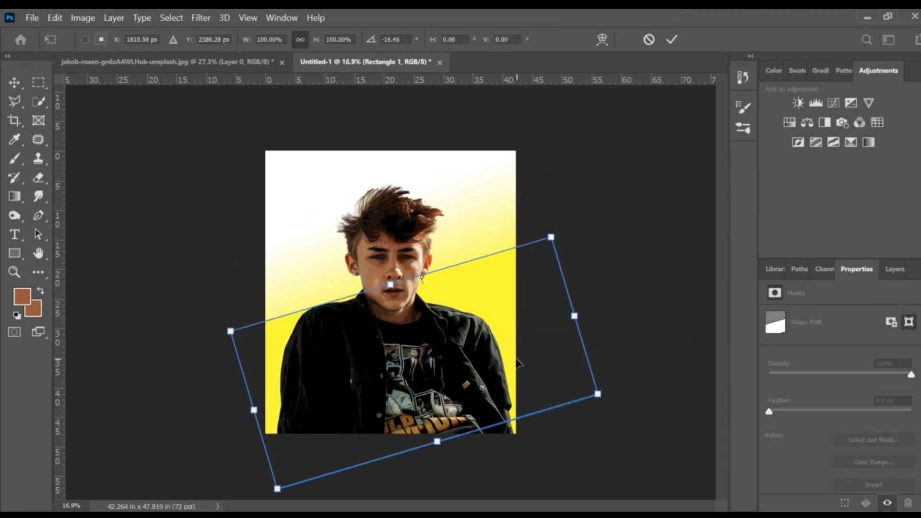
click(672, 39)
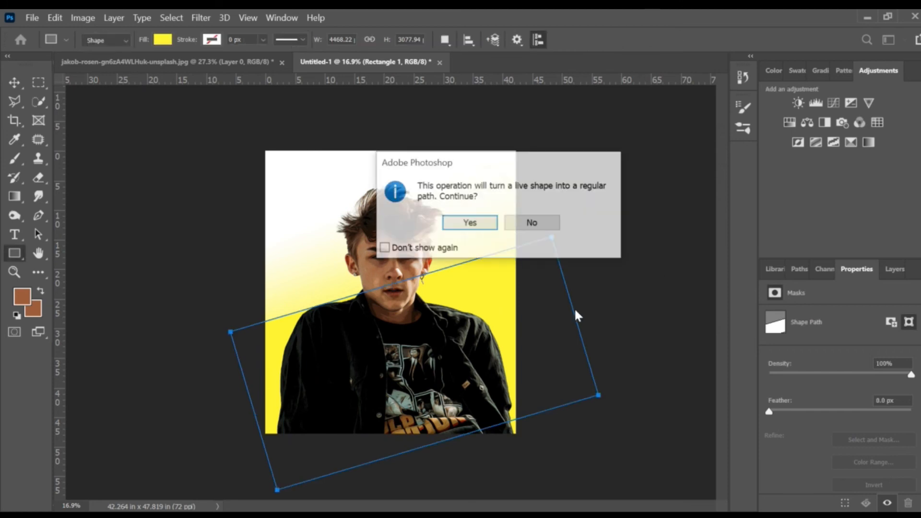
click(471, 219)
click(894, 270)
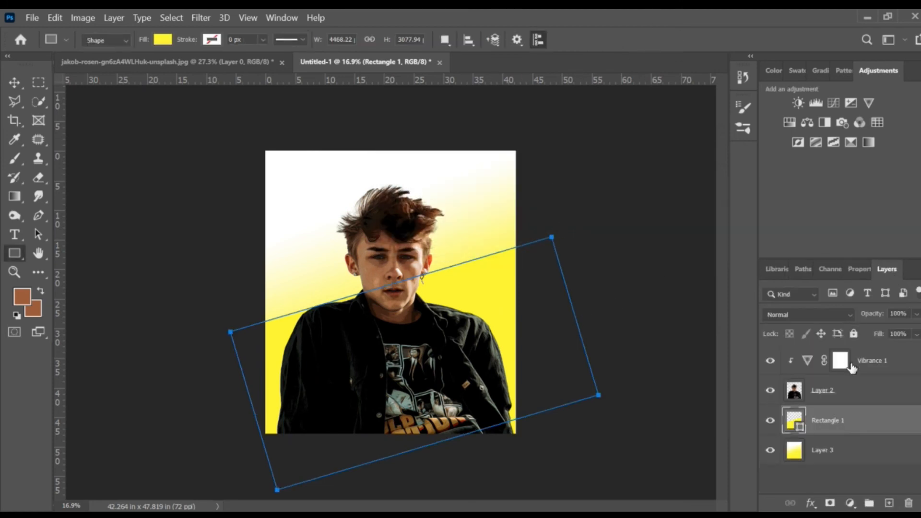
click(852, 390)
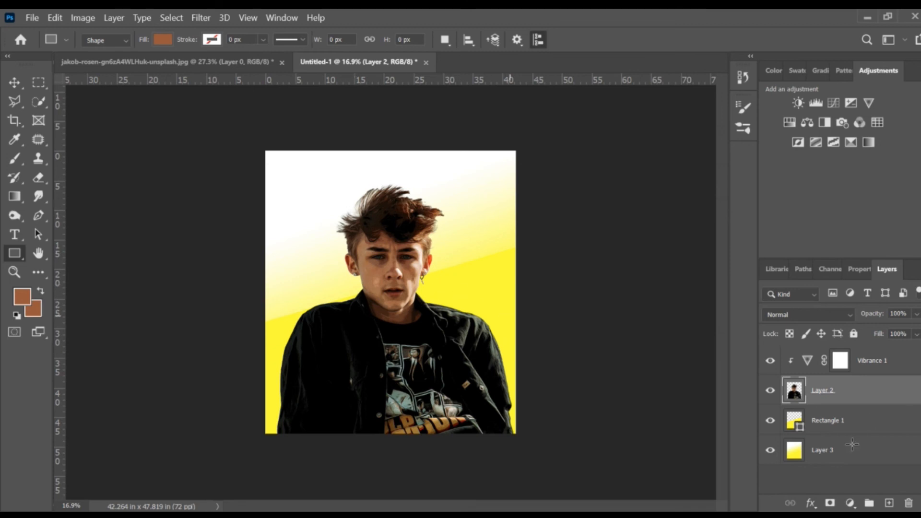
Enlarge Rectangle 1 slightly and reposition it so its slanted edge sits higher behind the man, and select Layer 2
click(792, 418)
drag(567, 312, 568, 326)
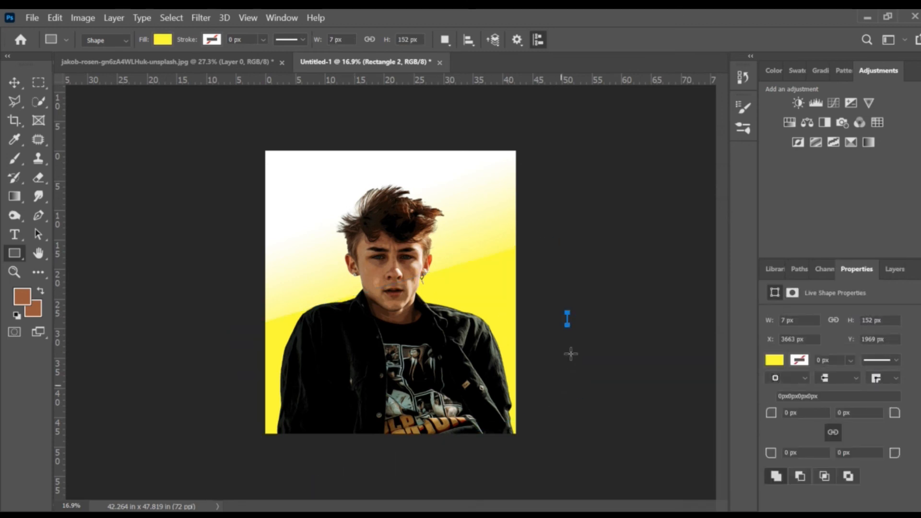
key(ctrl+z)
click(887, 269)
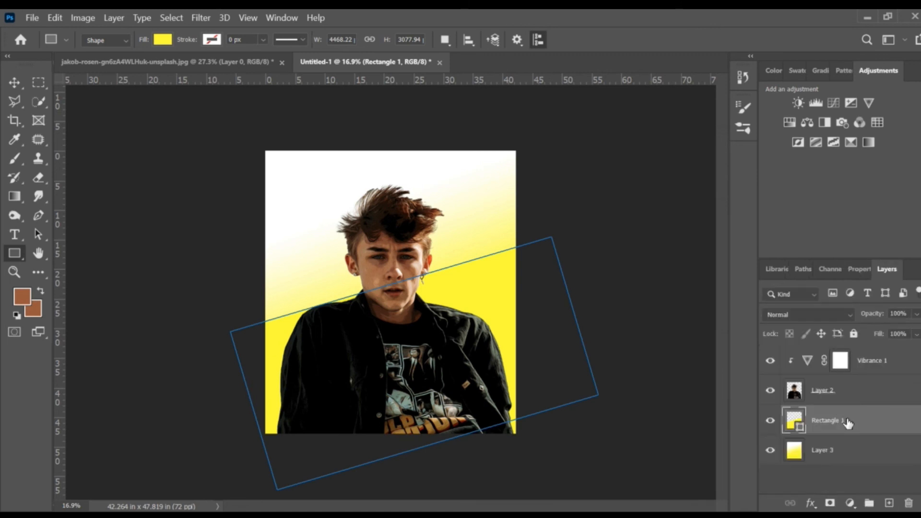
key(ctrl+t)
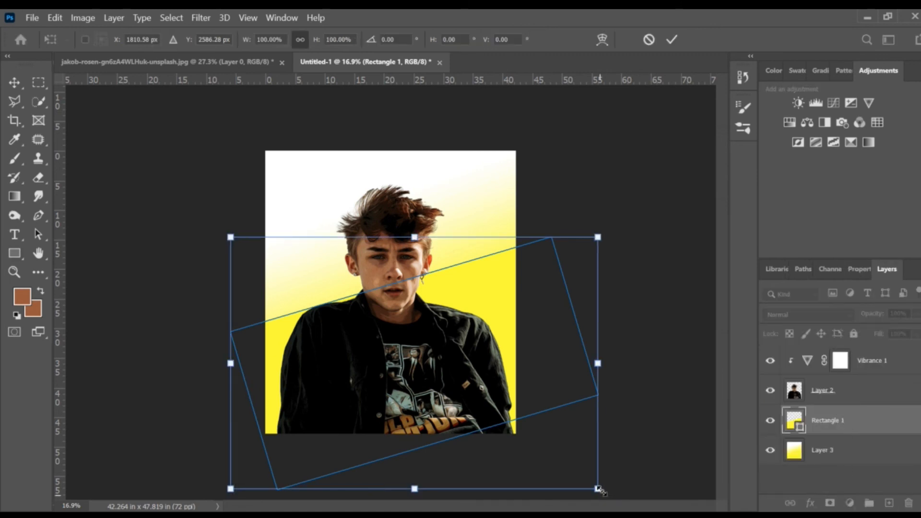
drag(599, 489, 605, 494)
mouse_move(523, 447)
mouse_down()
mouse_move(514, 409)
mouse_move(517, 437)
mouse_up()
drag(595, 209, 630, 188)
drag(540, 310, 514, 338)
click(673, 39)
click(662, 310)
click(522, 207)
click(871, 390)
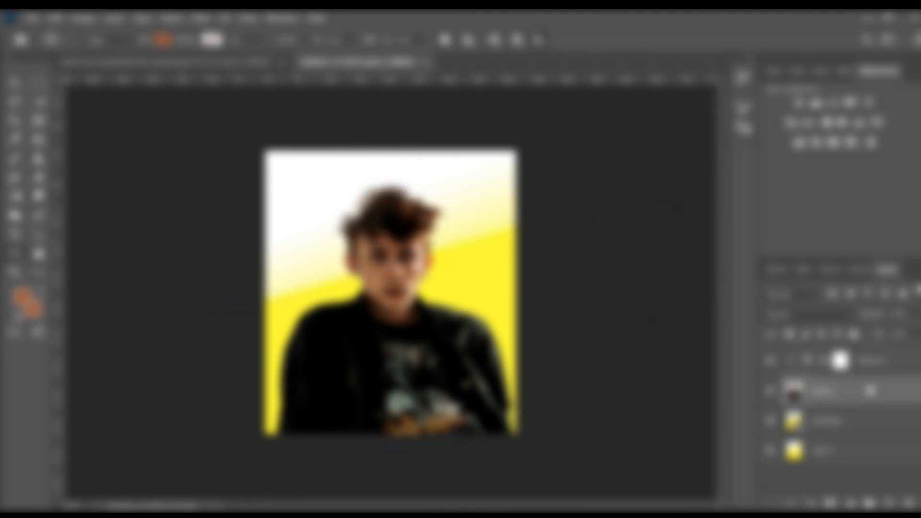
key(ctrl+minus)
key(ctrl+plus)
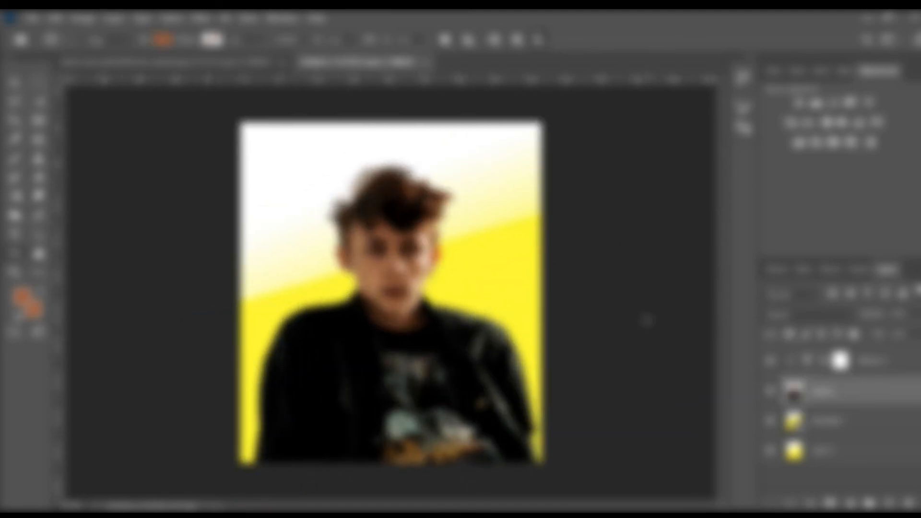